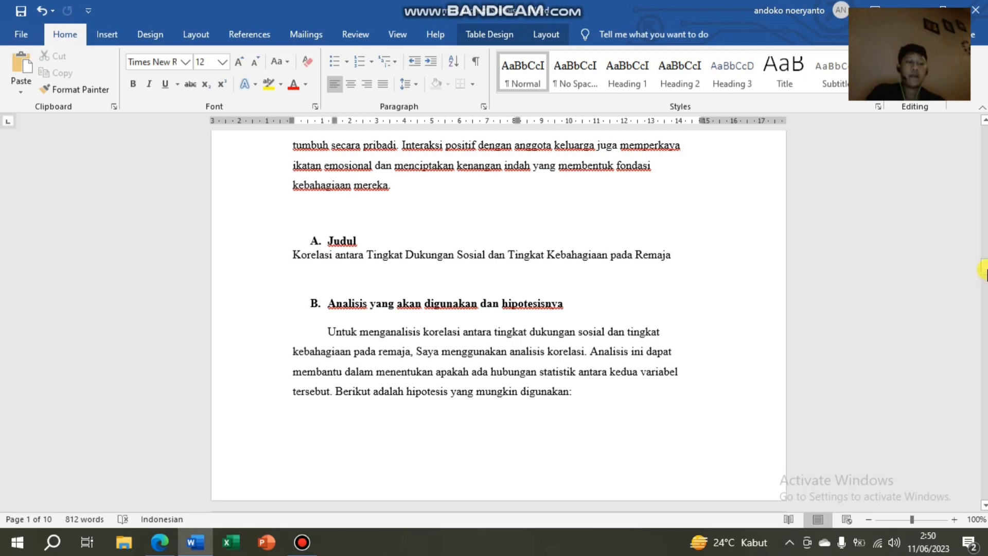
Read through the report's hypotheses (H0 and H1) and section C on the data collection technique and questionnaire questions
left_click_drag(983, 270, 984, 281)
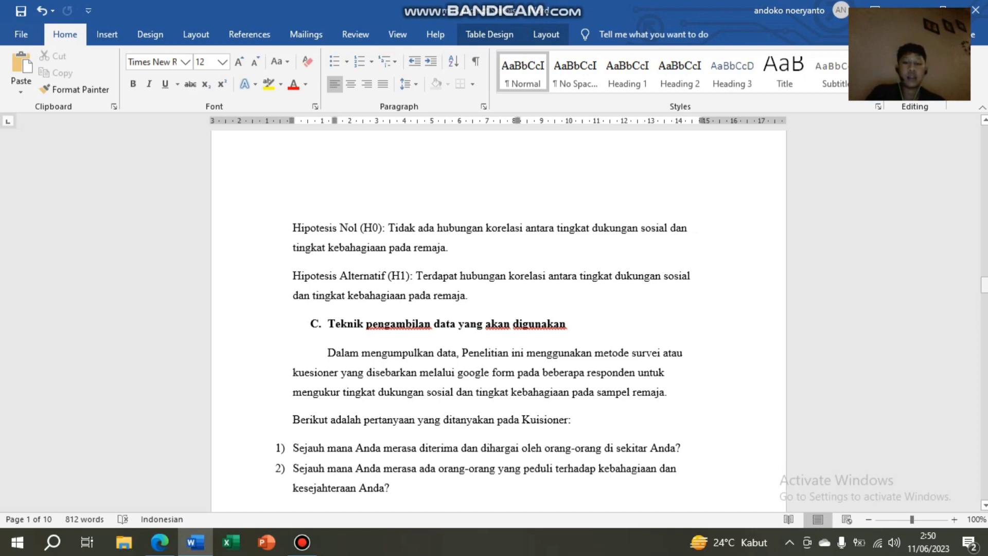
left_click_drag(984, 285, 985, 291)
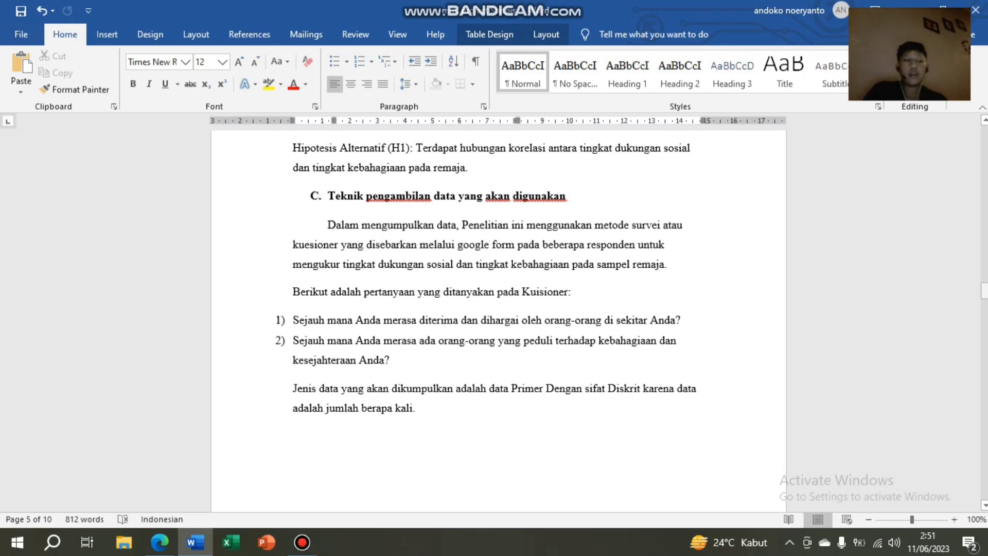
left_click_drag(984, 291, 984, 295)
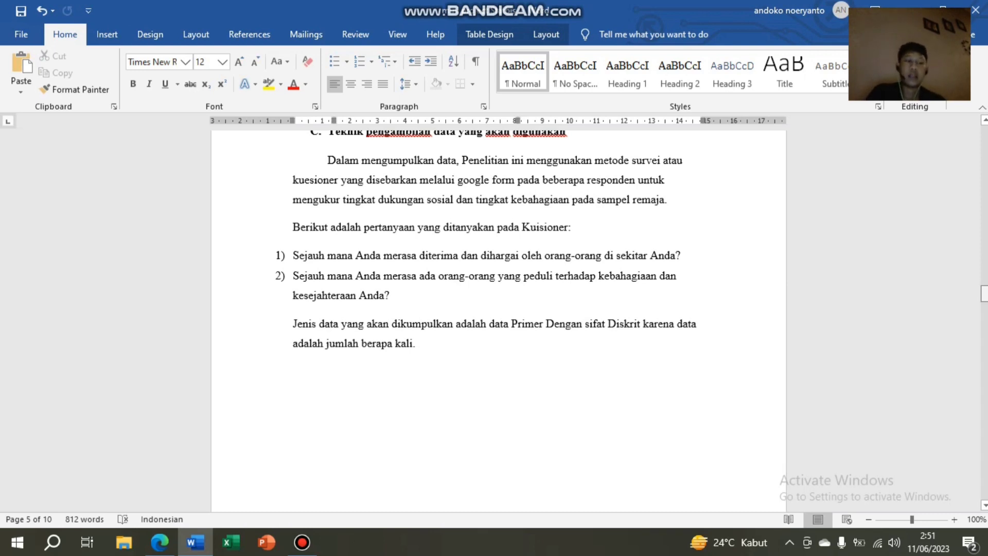
left_click_drag(984, 294, 984, 296)
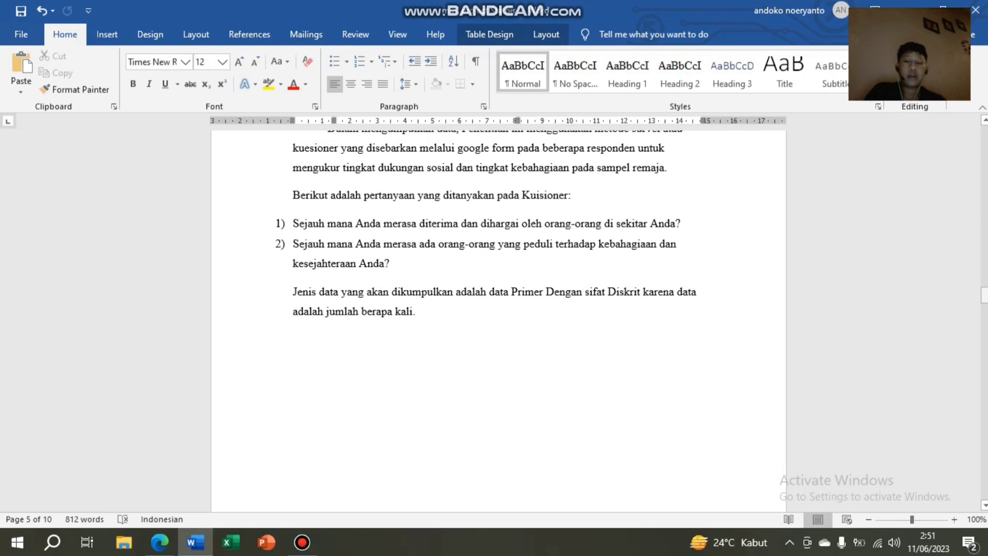
Review the Data Mentah table in BAB II and continue to the Hasil Pengolahan Data section
left_click_drag(984, 294, 984, 324)
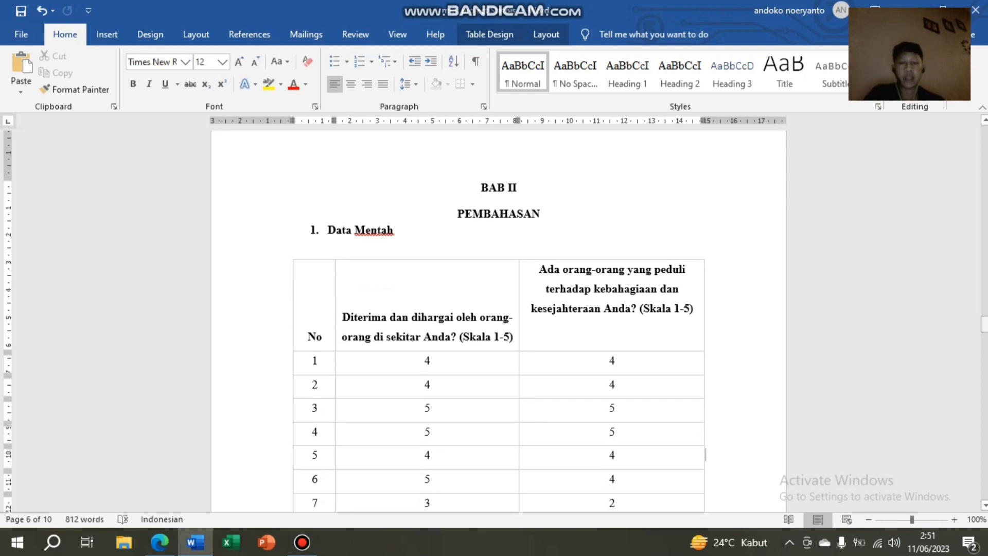
left_click_drag(984, 324, 984, 325)
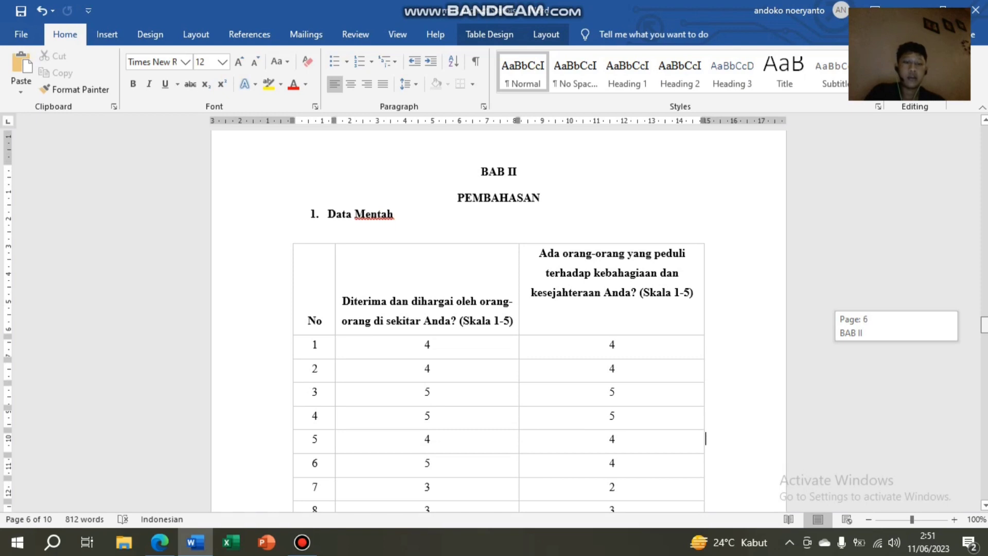
left_click_drag(984, 326, 984, 363)
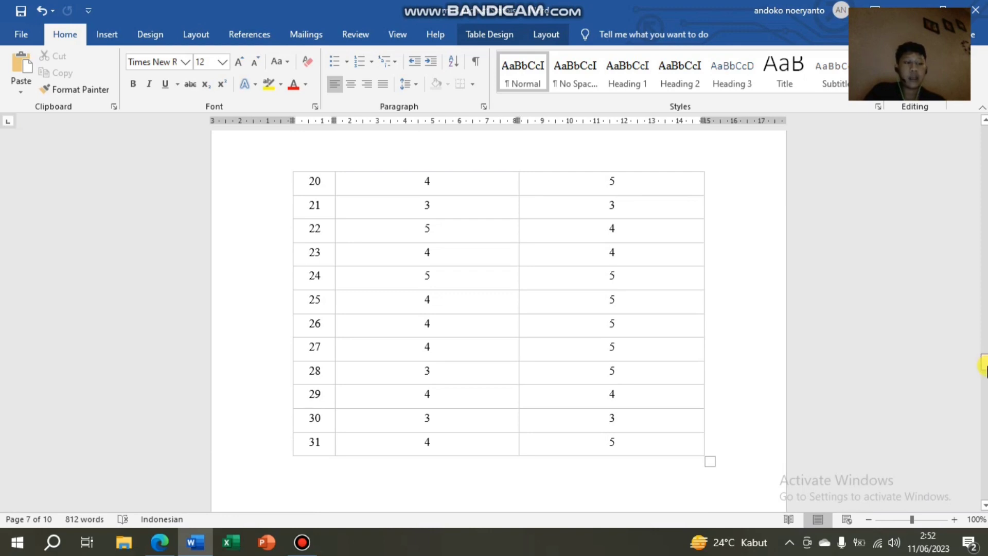
left_click_drag(984, 362, 984, 378)
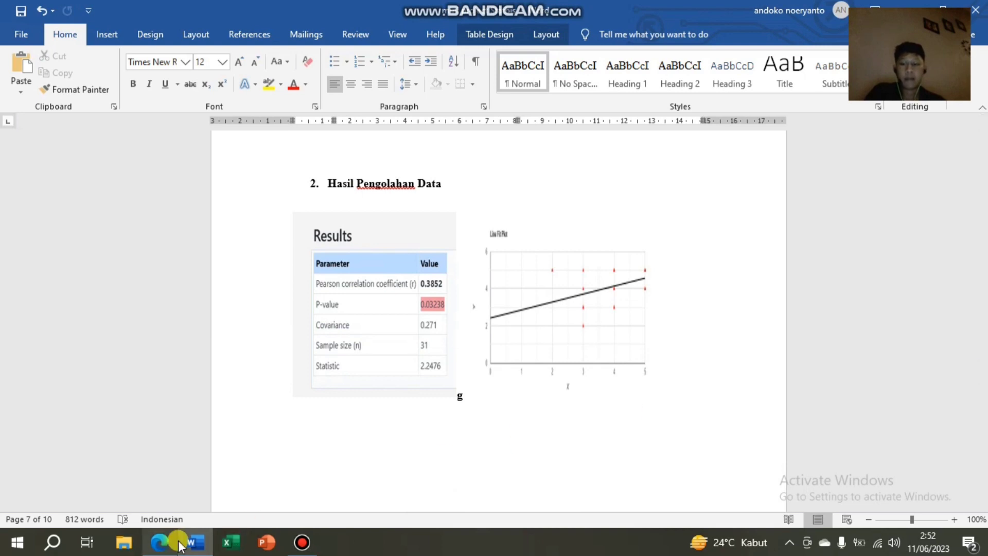
Switch to the Statistics Kingdom correlation calculator in Edge and examine the X and Y data and the Results table
key("alt+Tab")
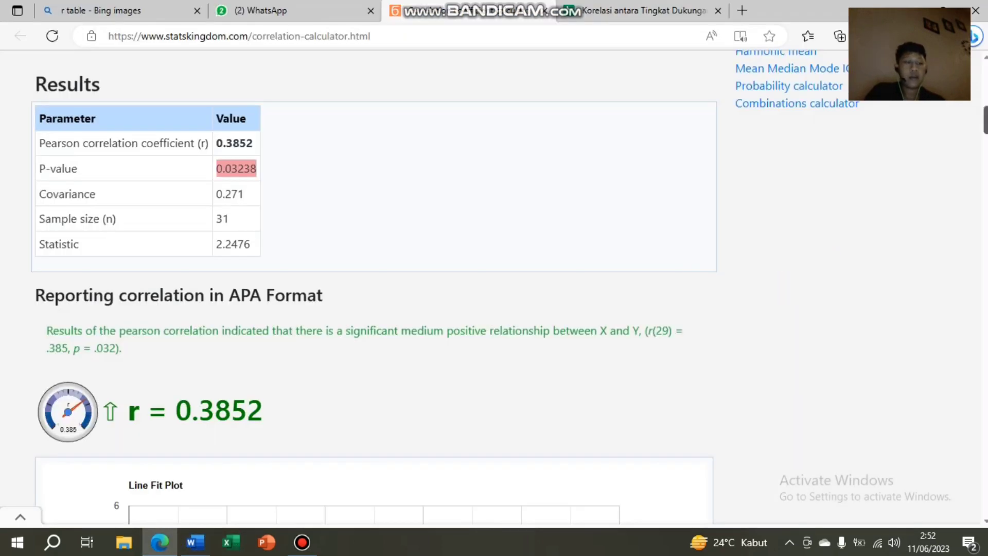
scroll(984, 111, "up", 1)
scroll(984, 110, "up", 10)
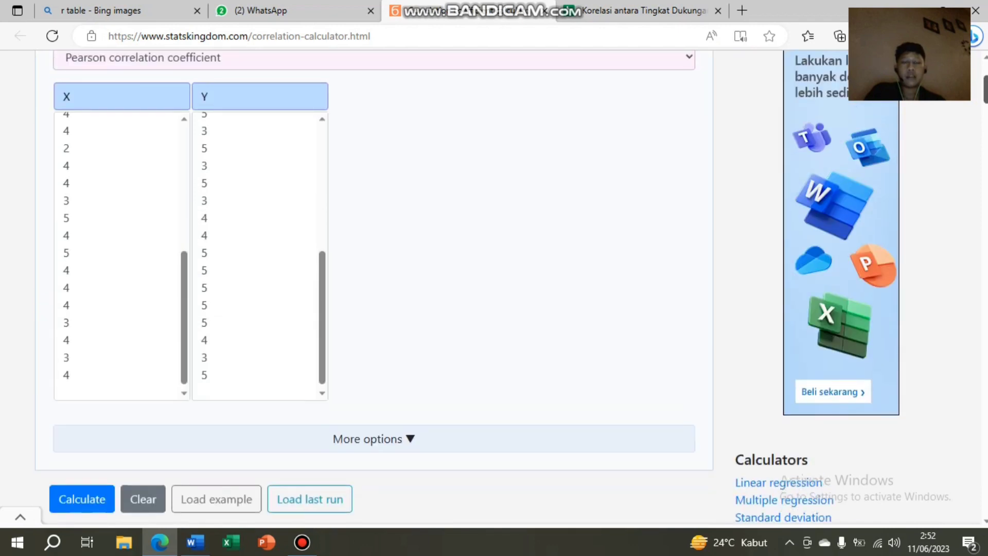
scroll(376, 180, "down", 1)
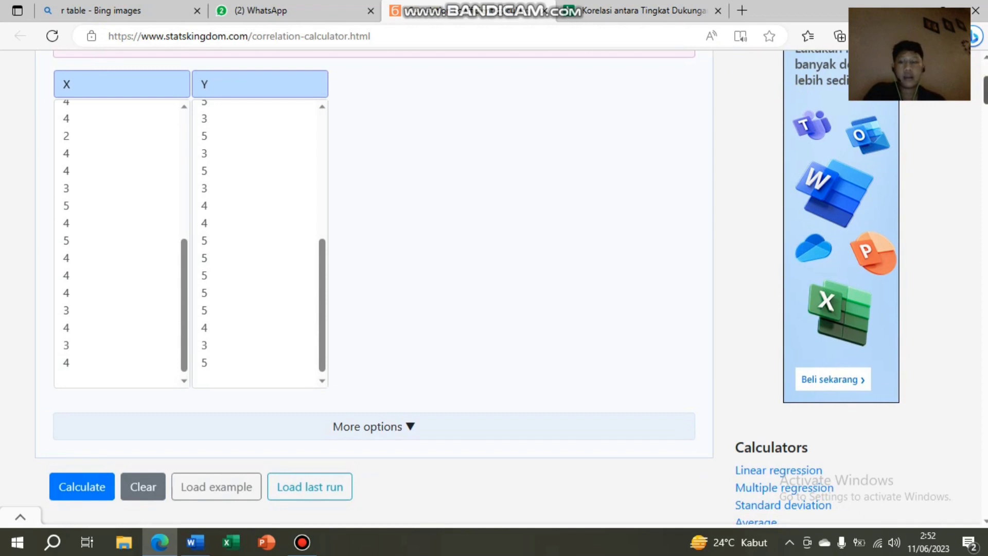
scroll(376, 283, "down", 6)
scroll(376, 283, "up", 1)
scroll(350, 143, "down", 2)
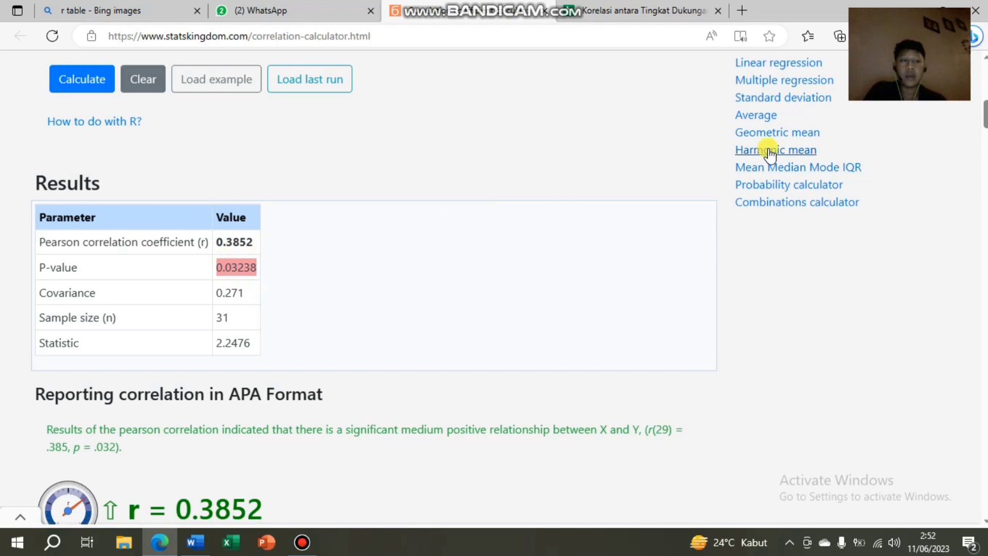
scroll(549, 234, "down", 1)
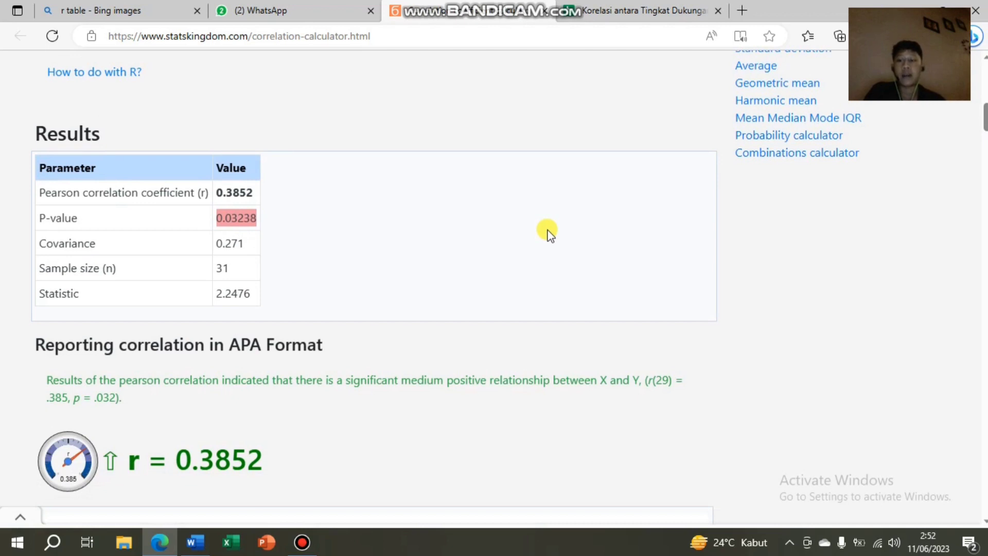
scroll(984, 119, "down", 1)
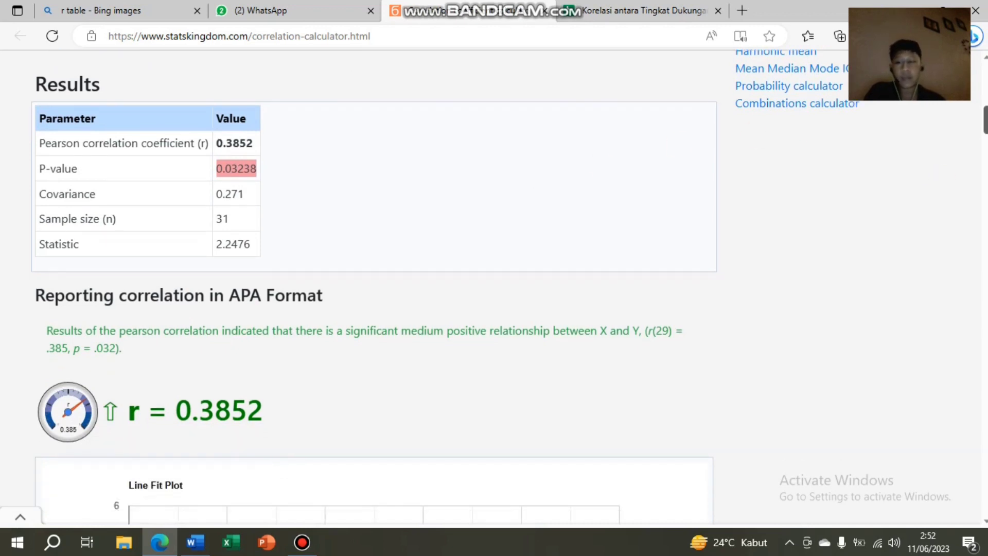
Examine the Line Fit Plot, the correlation calculation and its data table, down to the Test calculation formulas
scroll(374, 282, "down", 4)
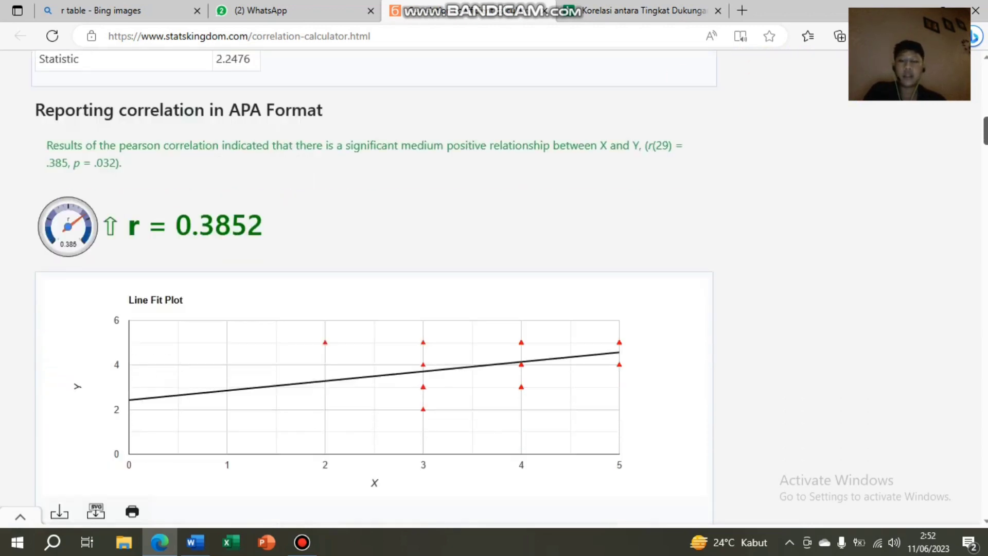
scroll(374, 287, "down", 8)
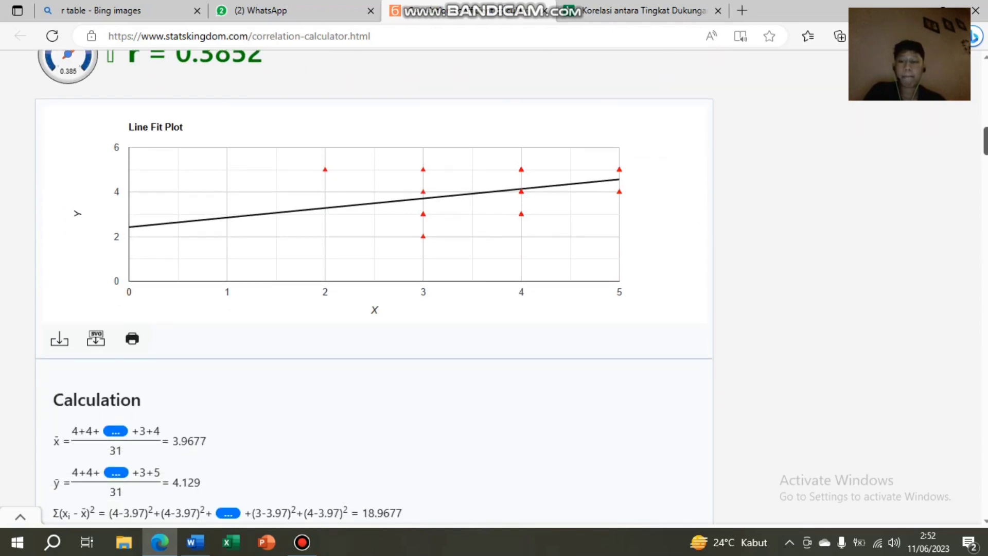
scroll(374, 287, "down", 5)
scroll(375, 287, "up", 4)
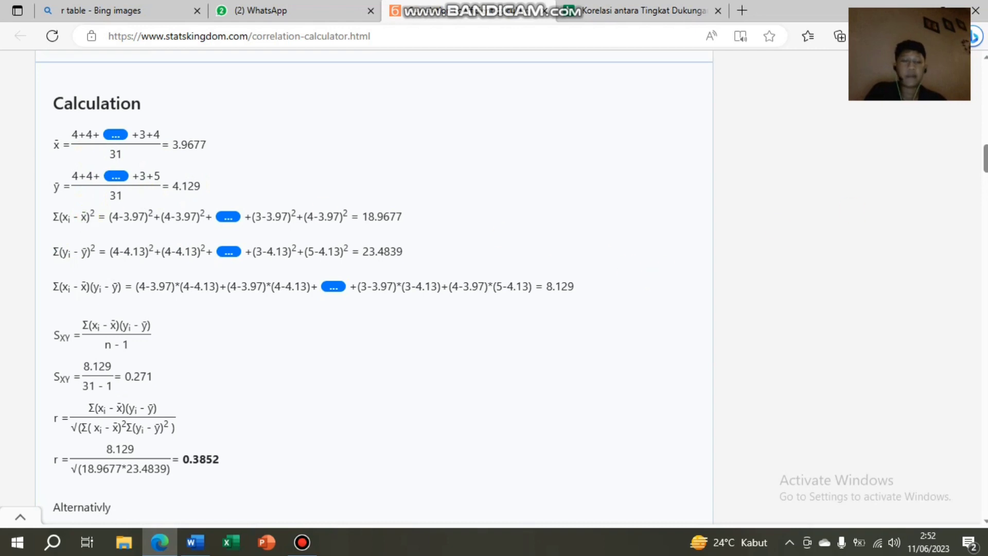
scroll(946, 176, "down", 2)
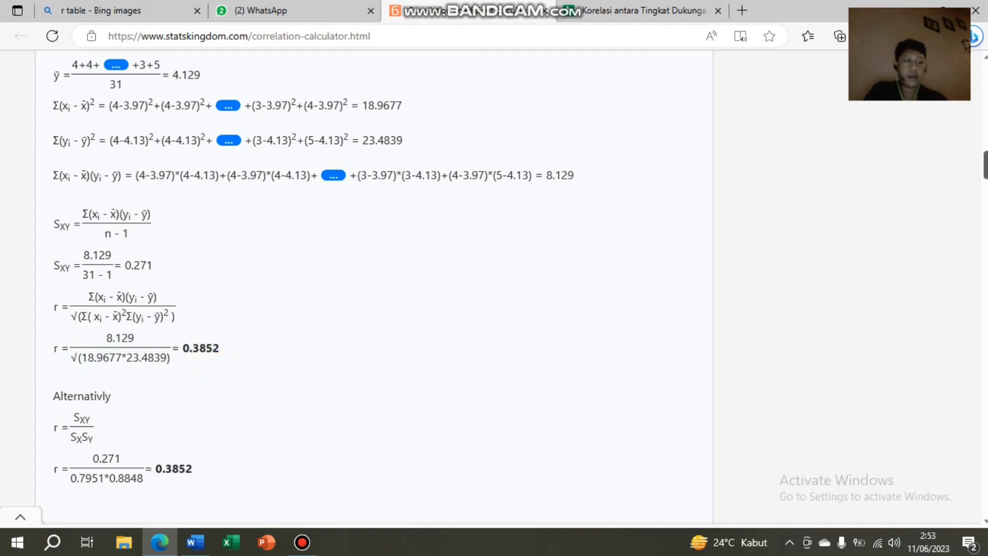
scroll(374, 286, "down", 8)
scroll(374, 286, "down", 12)
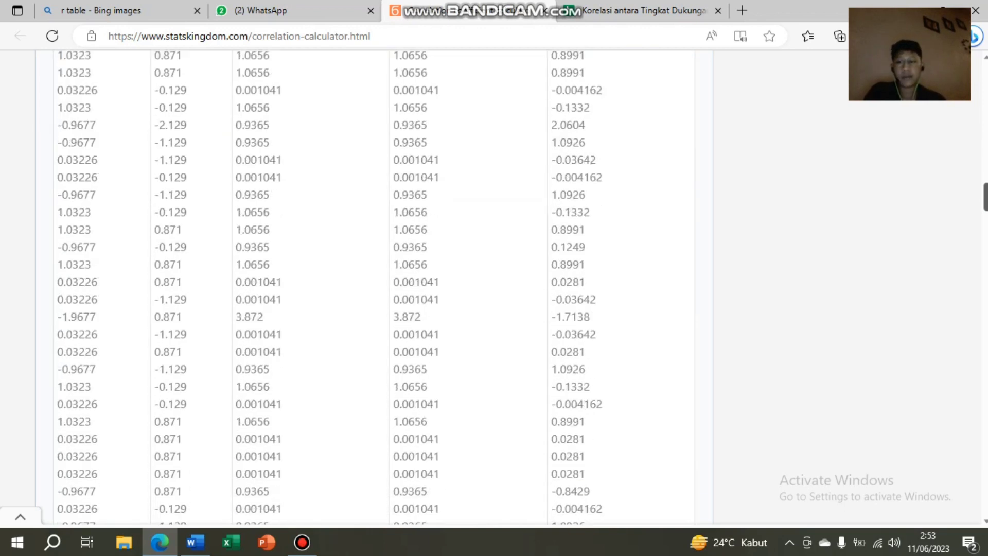
scroll(374, 286, "down", 8)
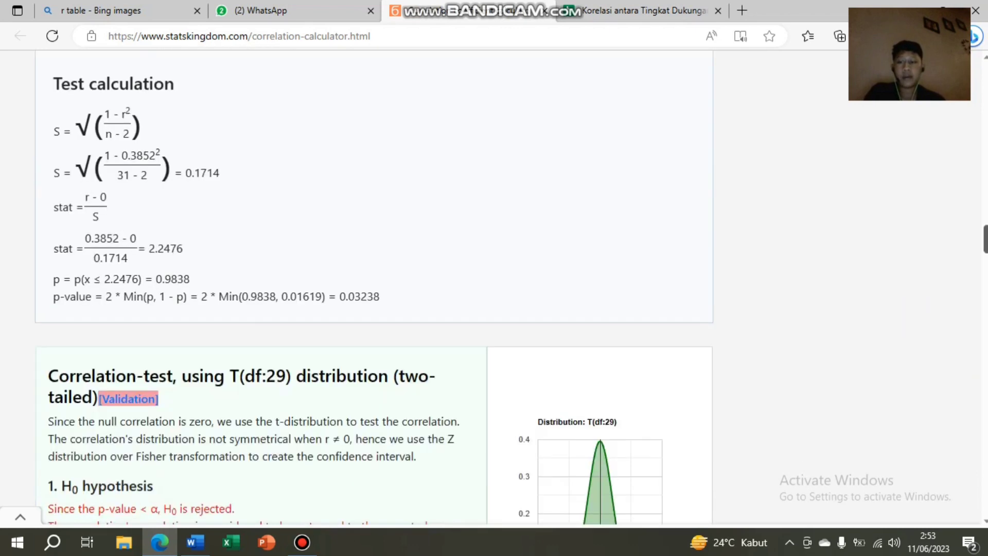
Read the two-tailed correlation test section, covering the H0 hypothesis, P-value and test statistic
scroll(375, 286, "down", 2)
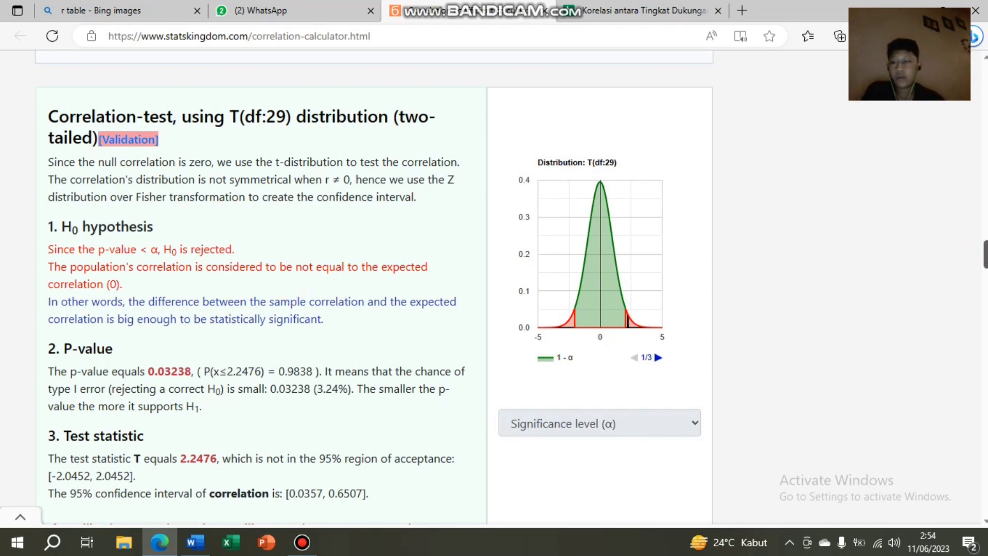
left_click_drag(983, 252, 983, 259)
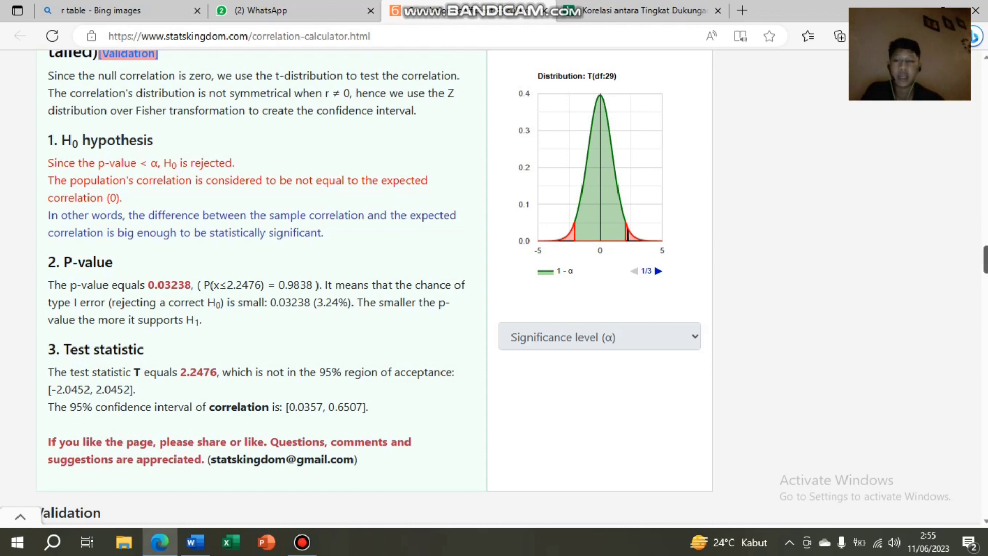
scroll(360, 283, "down", 2)
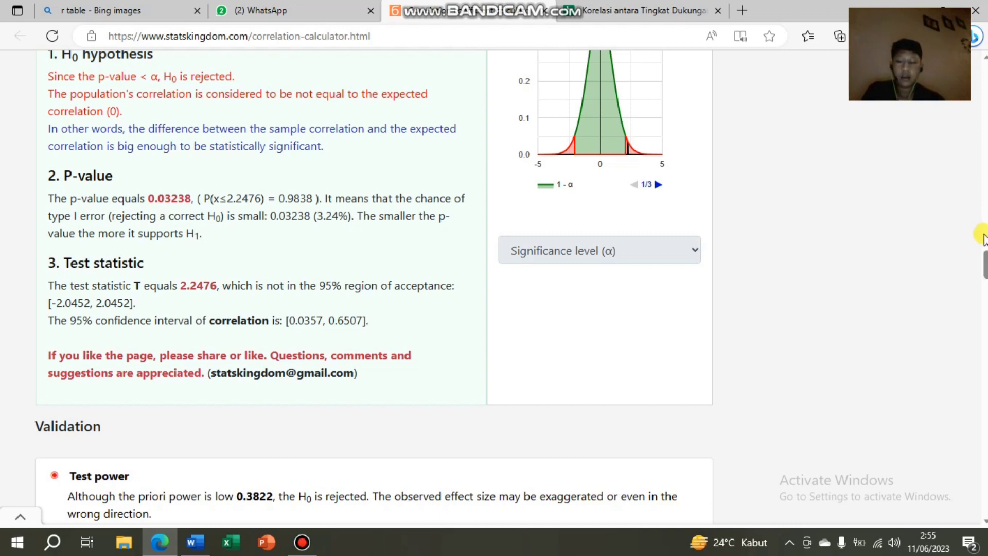
scroll(983, 236, "up", 8)
scroll(984, 257, "down", 6)
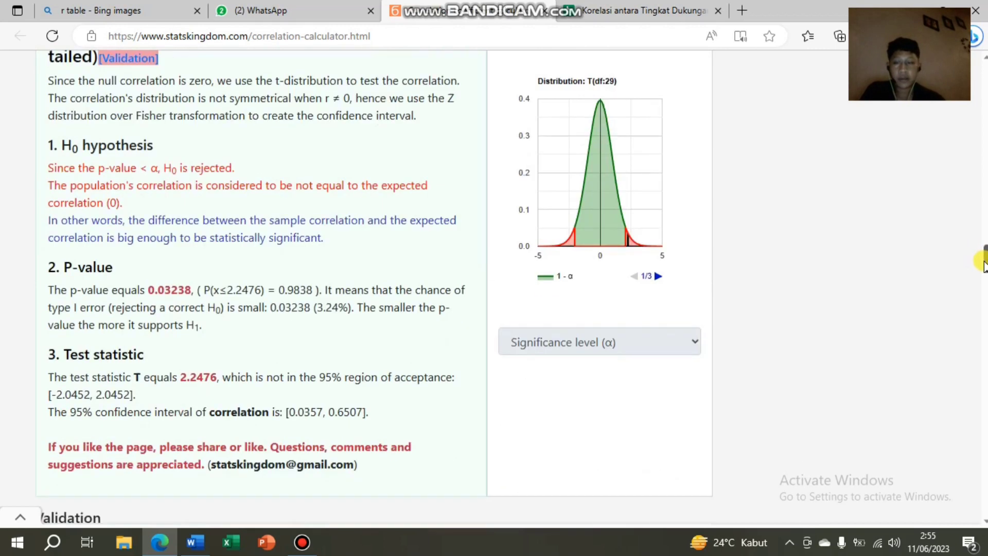
Read the Validation section's notes on test power, outliers and normality
left_click_drag(984, 263, 984, 290)
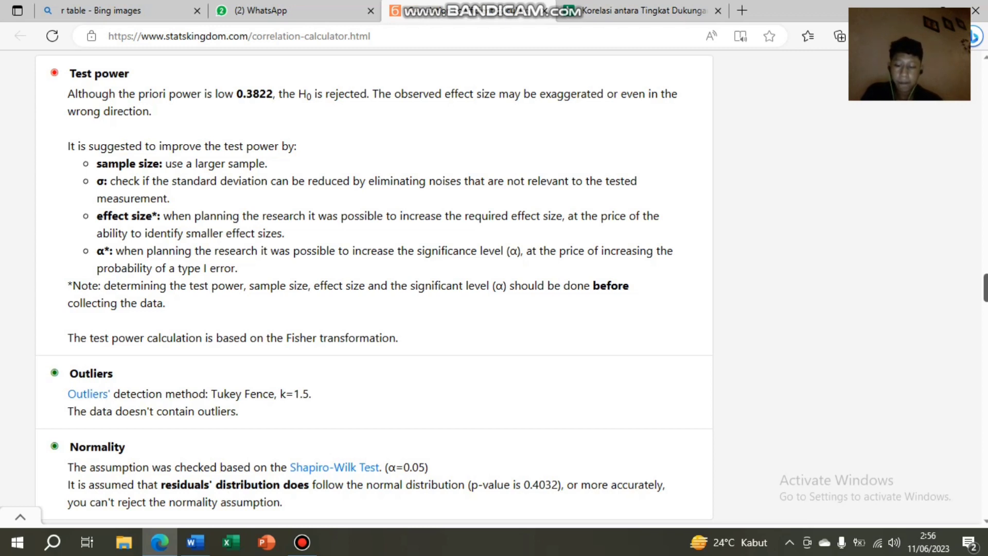
scroll(374, 285, "down", 1)
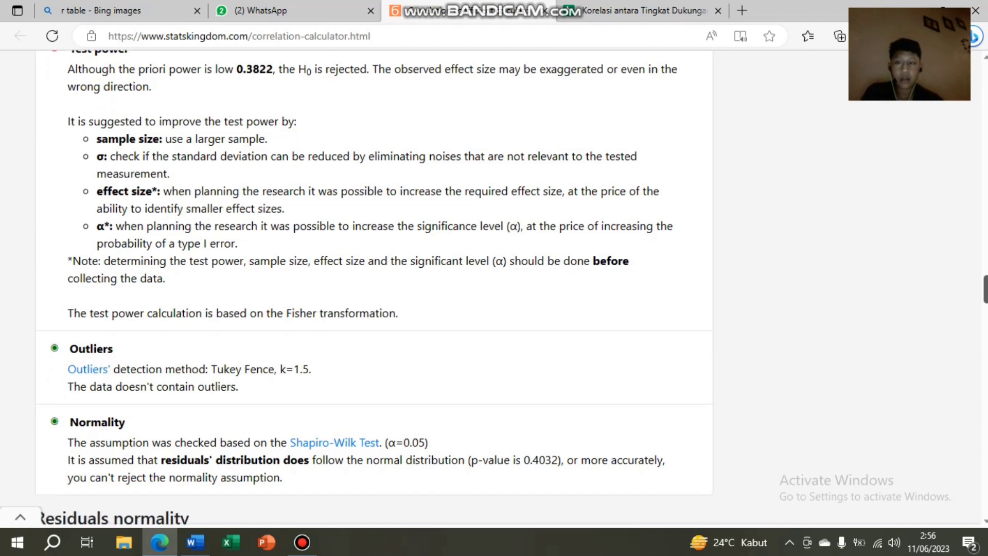
scroll(373, 286, "down", 1)
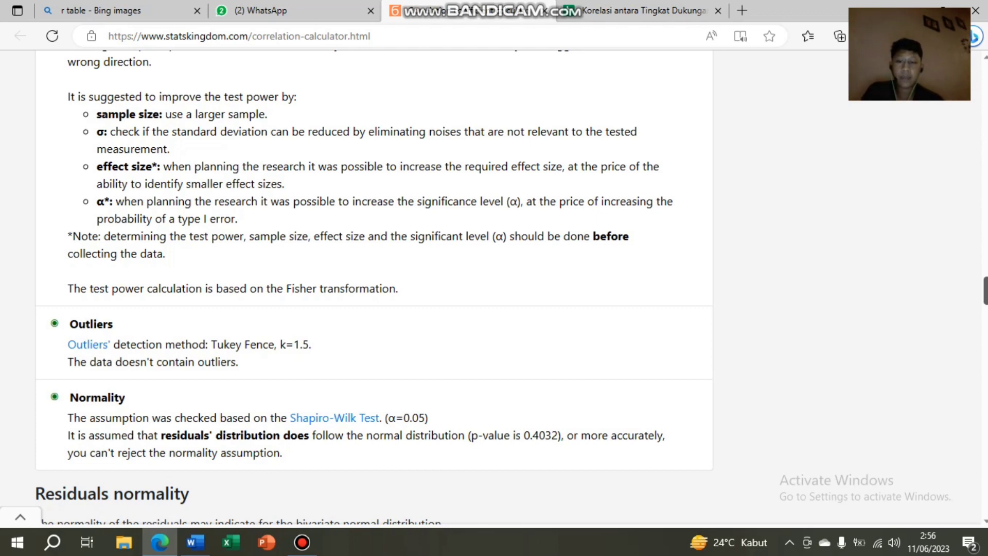
scroll(374, 287, "down", 2)
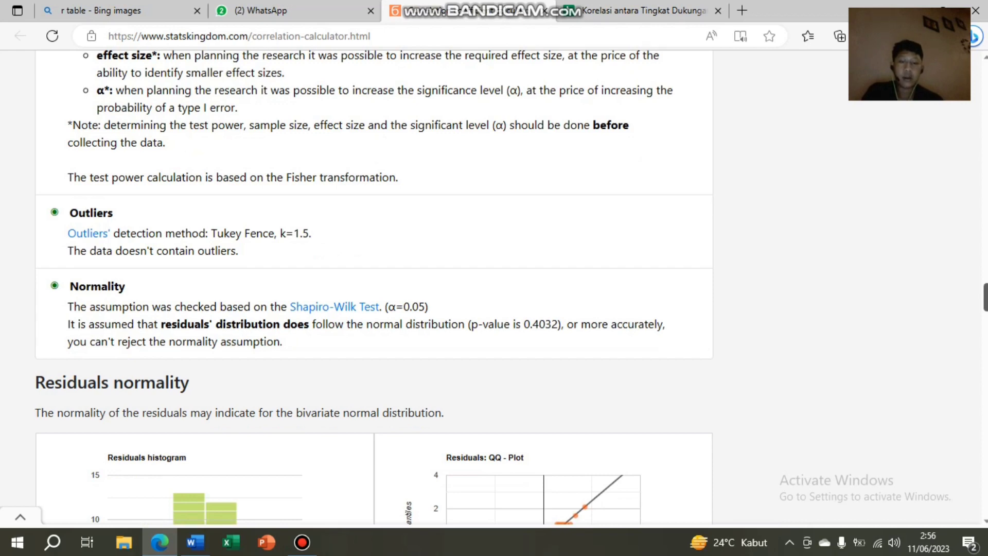
Examine the residuals histogram and QQ plot in the Residuals normality section
scroll(374, 287, "down", 10)
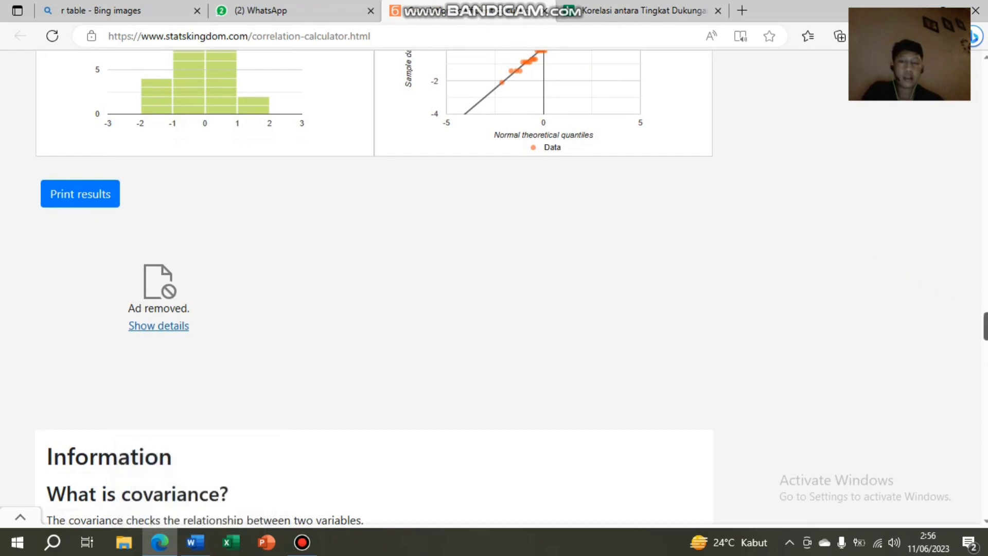
scroll(374, 287, "up", 3)
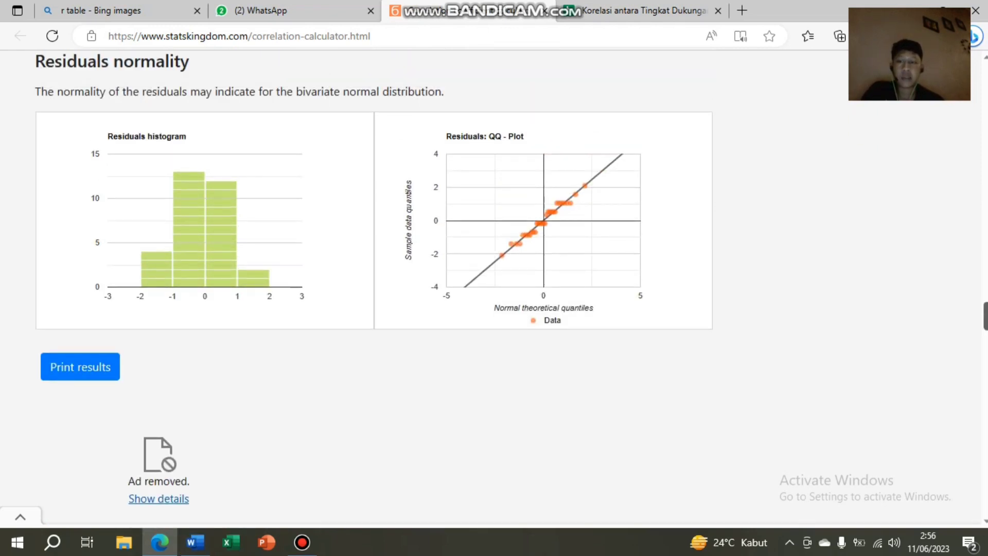
scroll(375, 277, "down", 1)
scroll(374, 277, "up", 1)
scroll(374, 277, "down", 3)
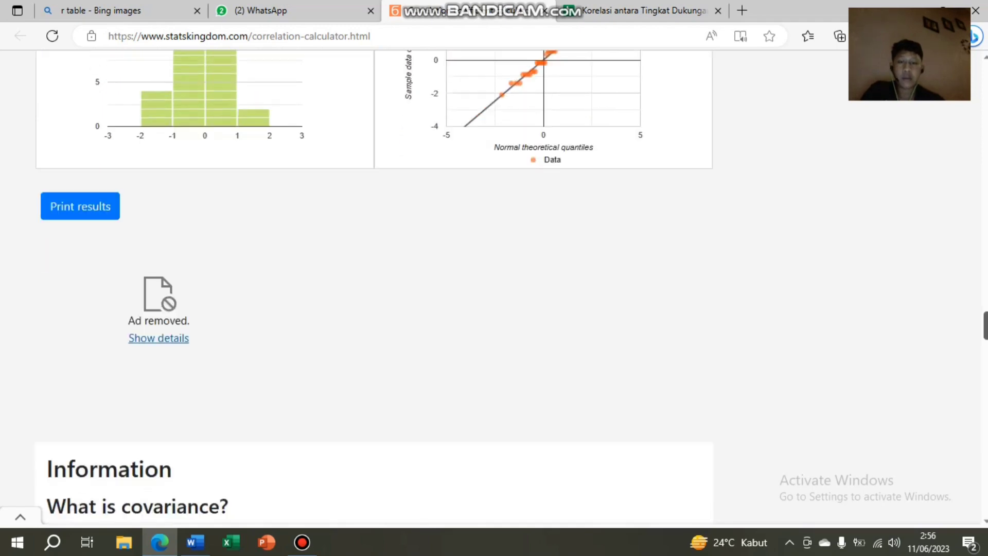
Skim the calculator's background information on correlation, from the Pearson formulas to the R Code section
scroll(374, 287, "down", 15)
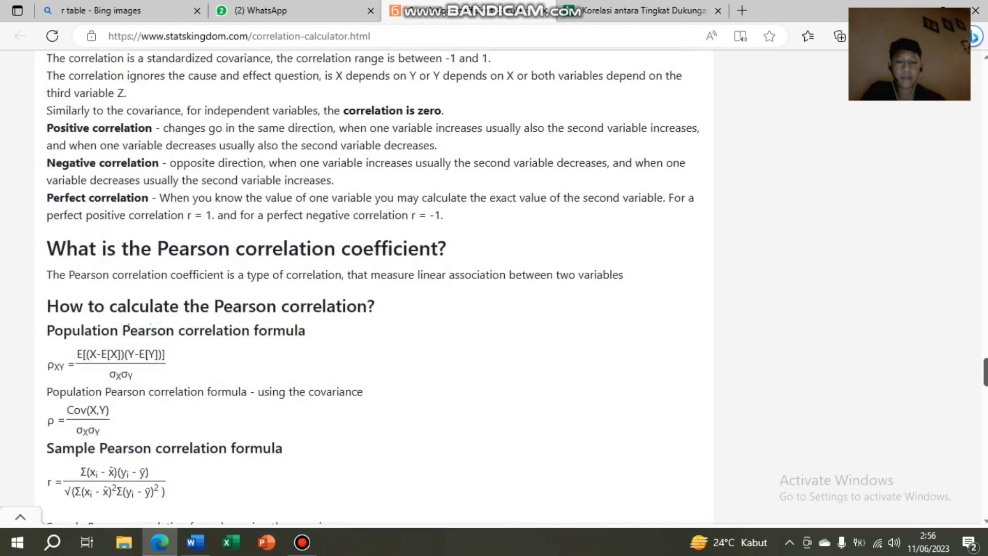
scroll(128, 327, "down", 20)
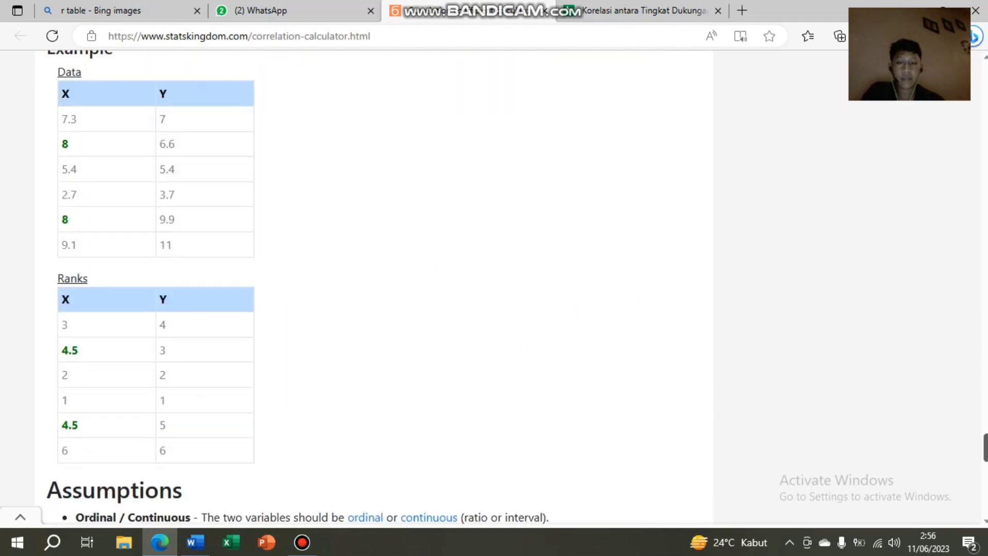
scroll(128, 327, "down", 10)
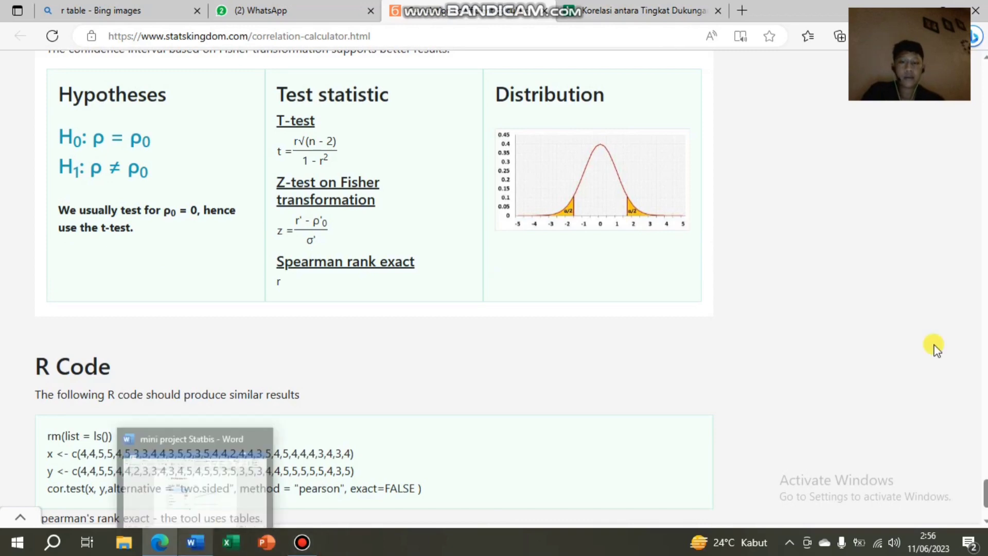
Switch back to the Word report and read the Kesimpulan in BAB III Penutup
key("alt+Tab")
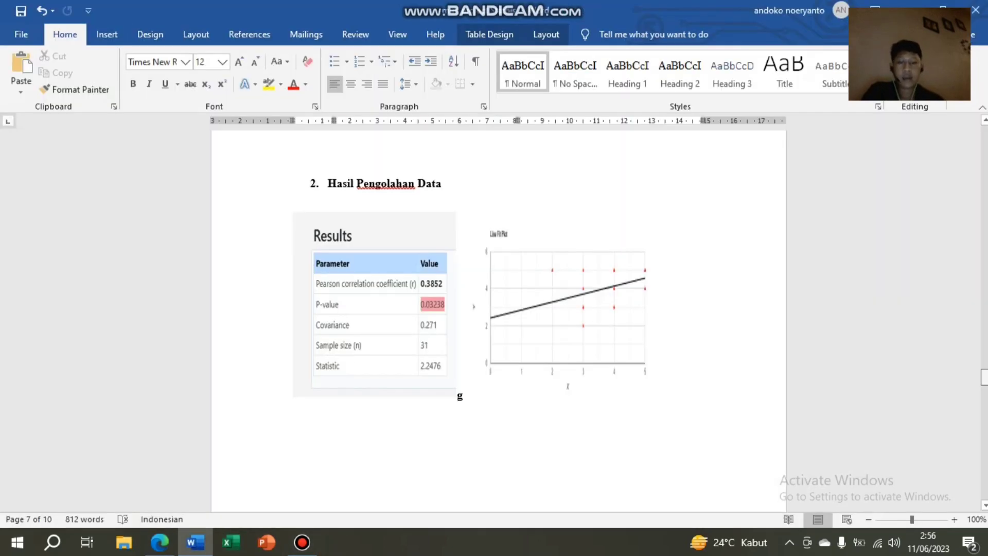
left_click_drag(983, 377, 984, 471)
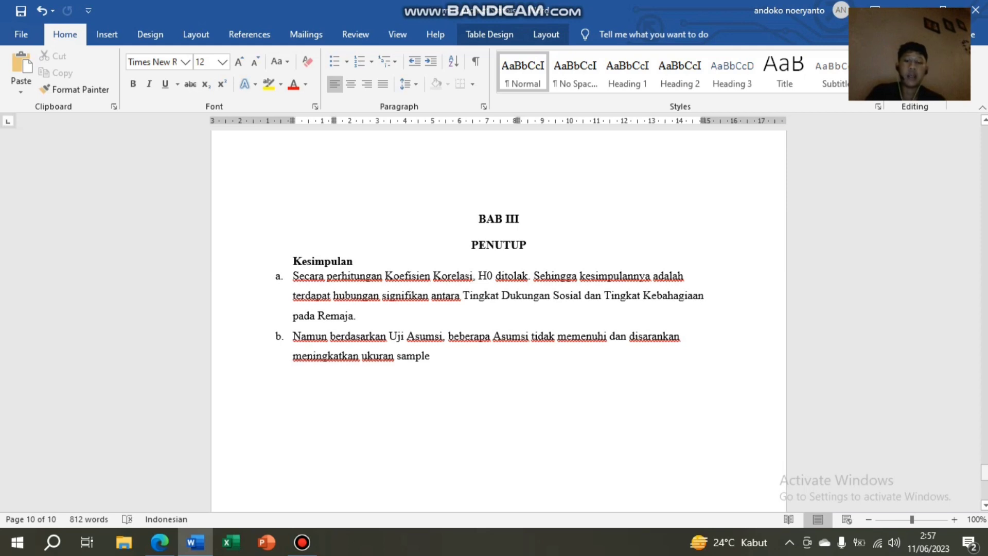
scroll(580, 520, "down", 1)
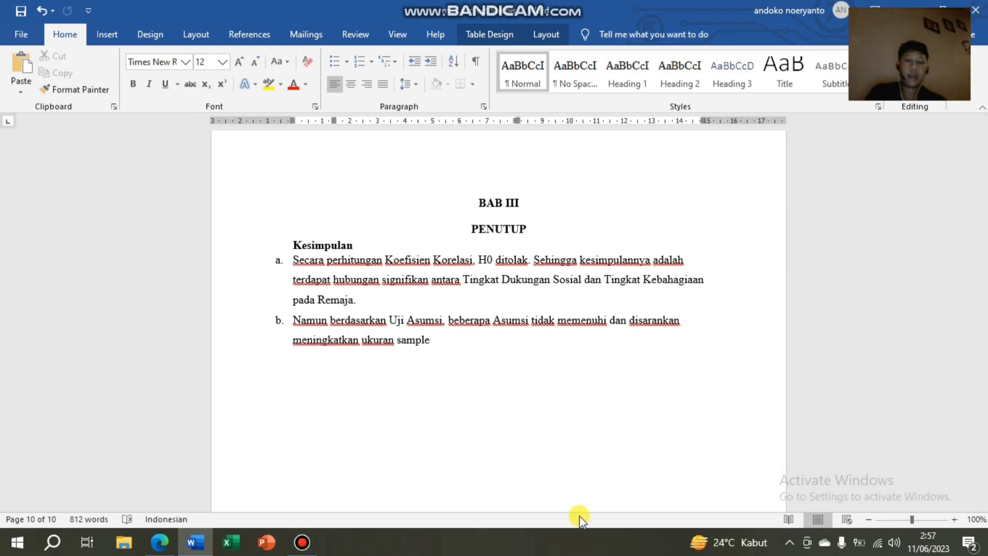